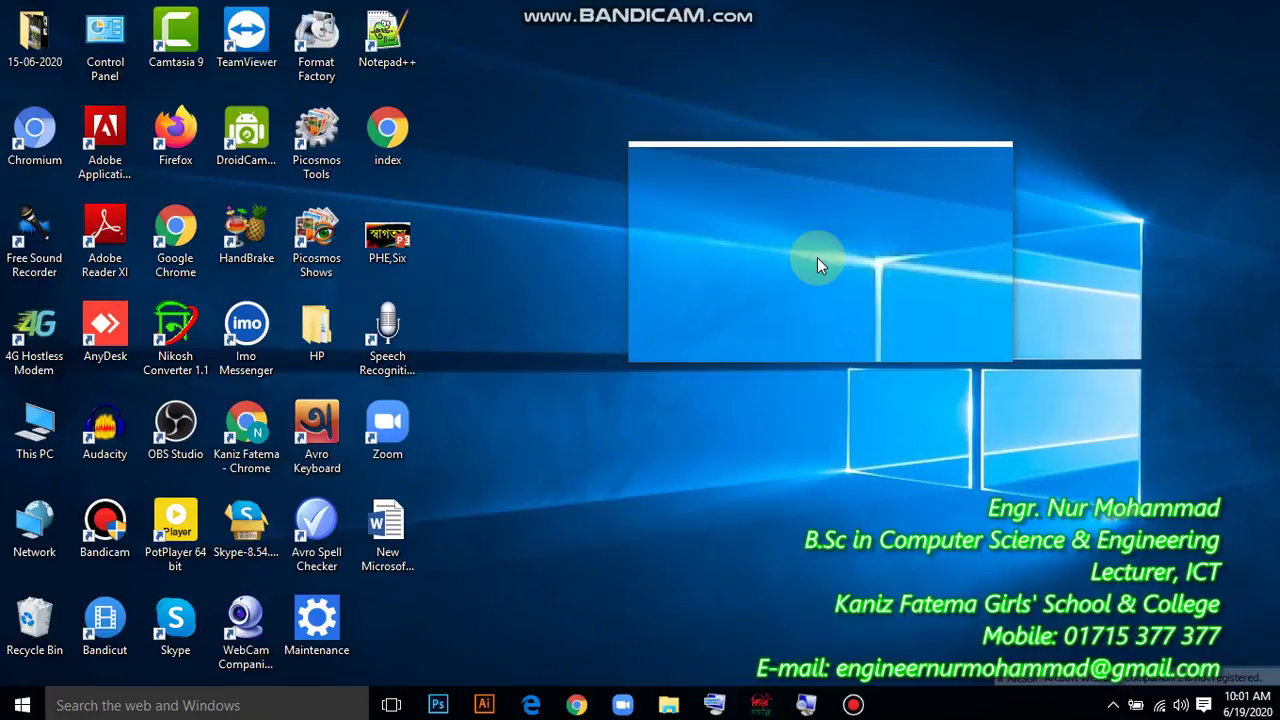
left_click_drag(817, 257, 812, 257)
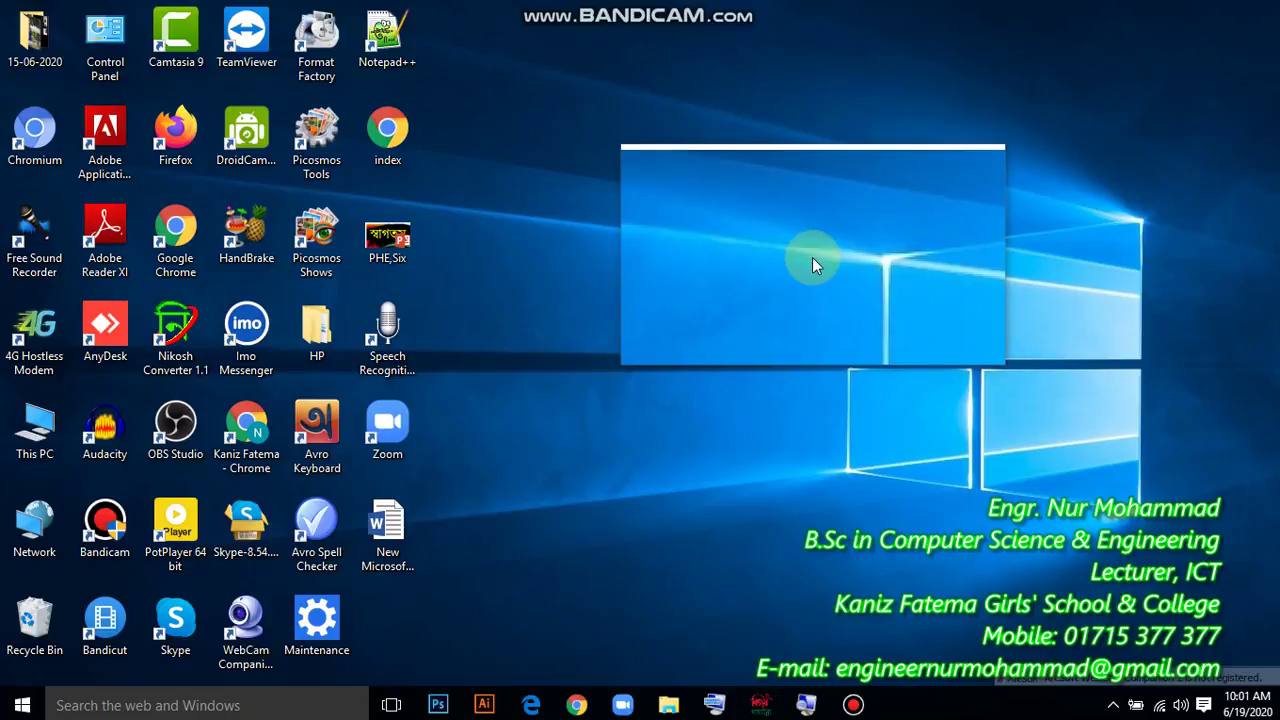
left_click_drag(812, 257, 812, 256)
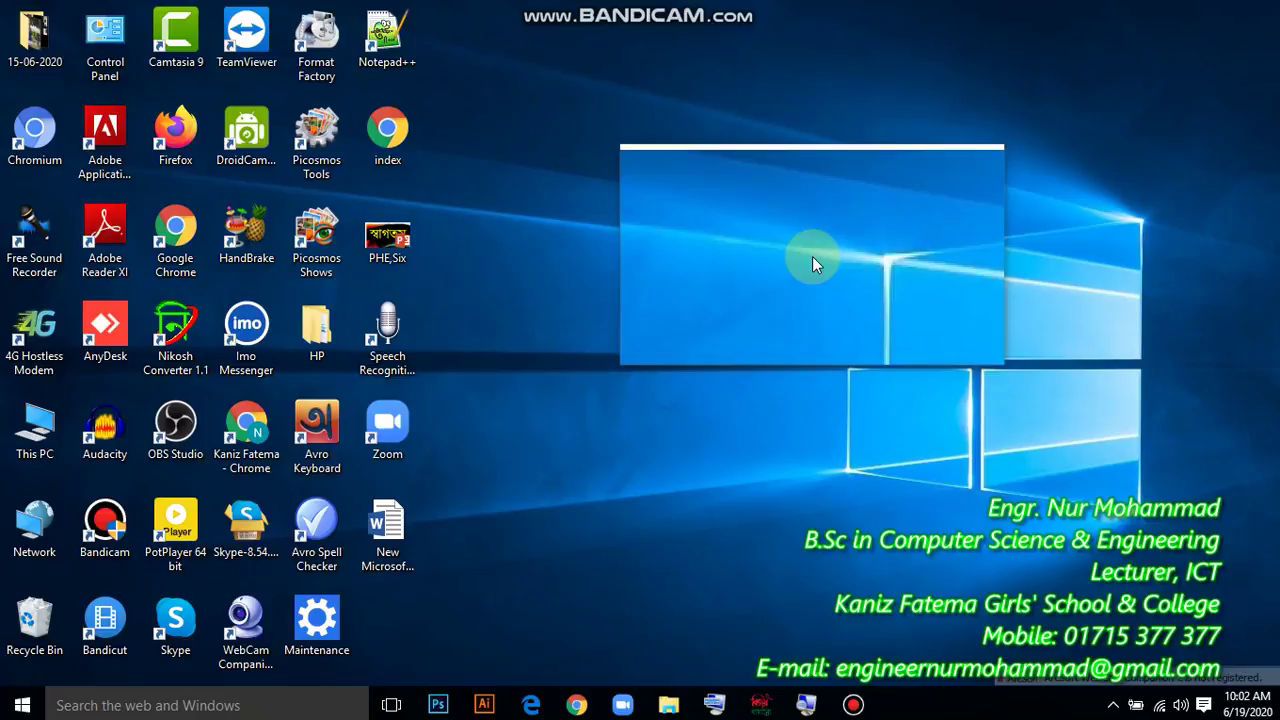
left_click_drag(811, 257, 809, 257)
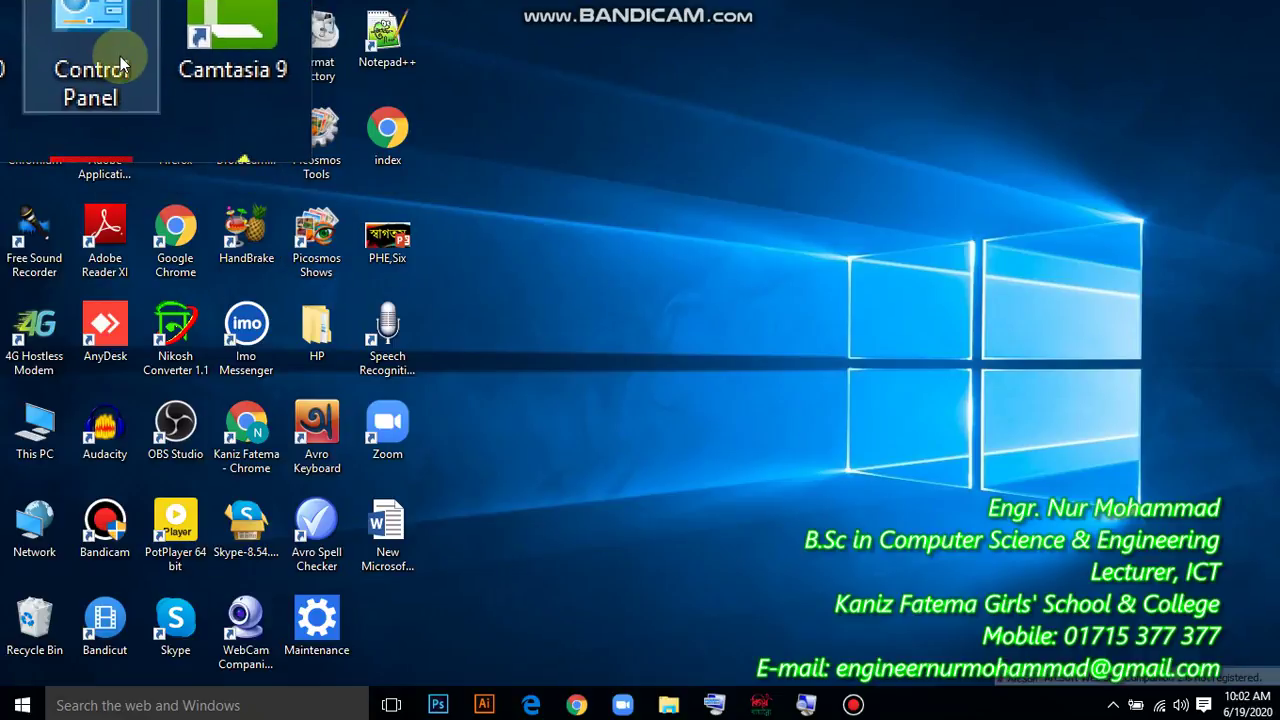
double_click(120, 56)
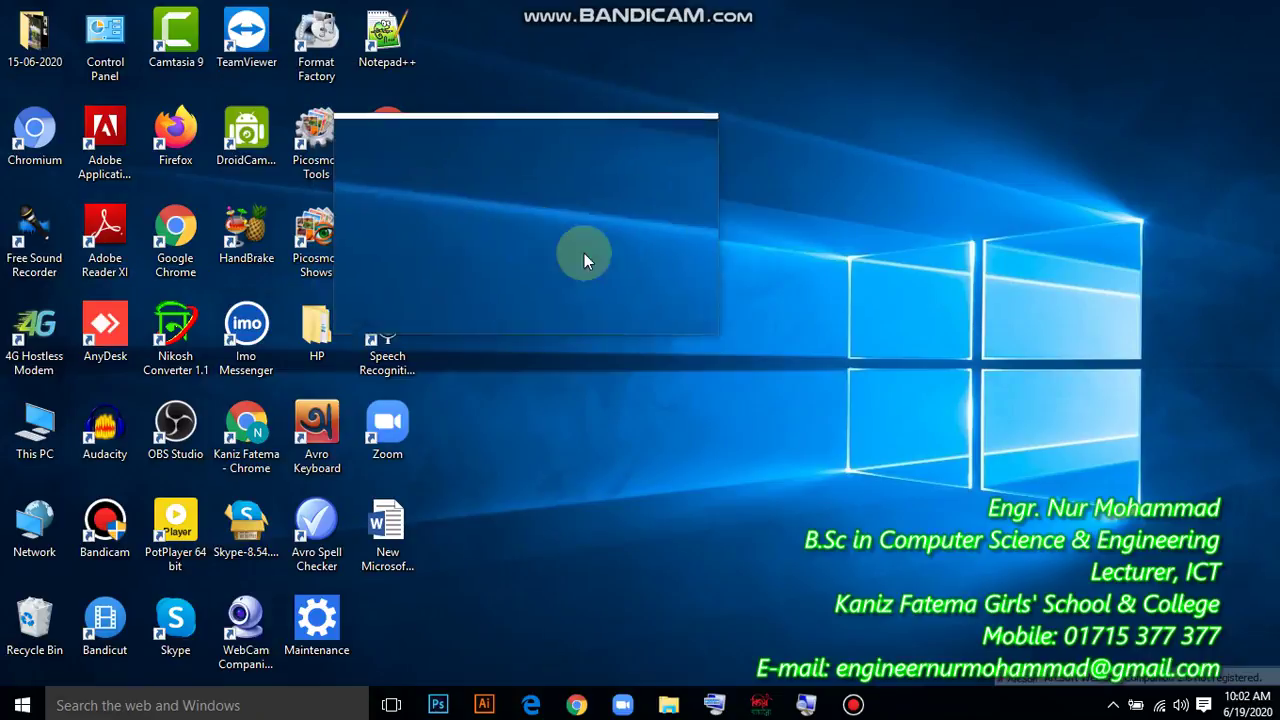
Check in the Themes desktop icon settings that the Control Panel icon is enabled, accept the dialog and close the settings.
right_click(656, 238)
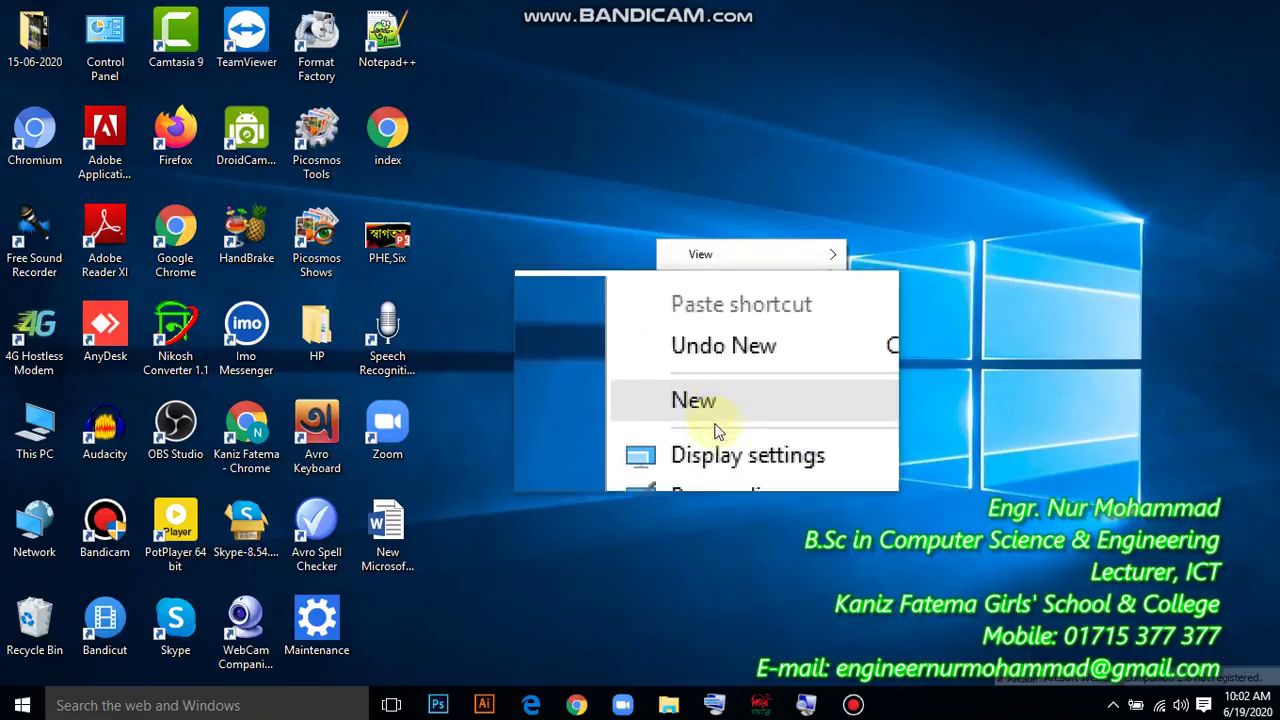
left_click(725, 440)
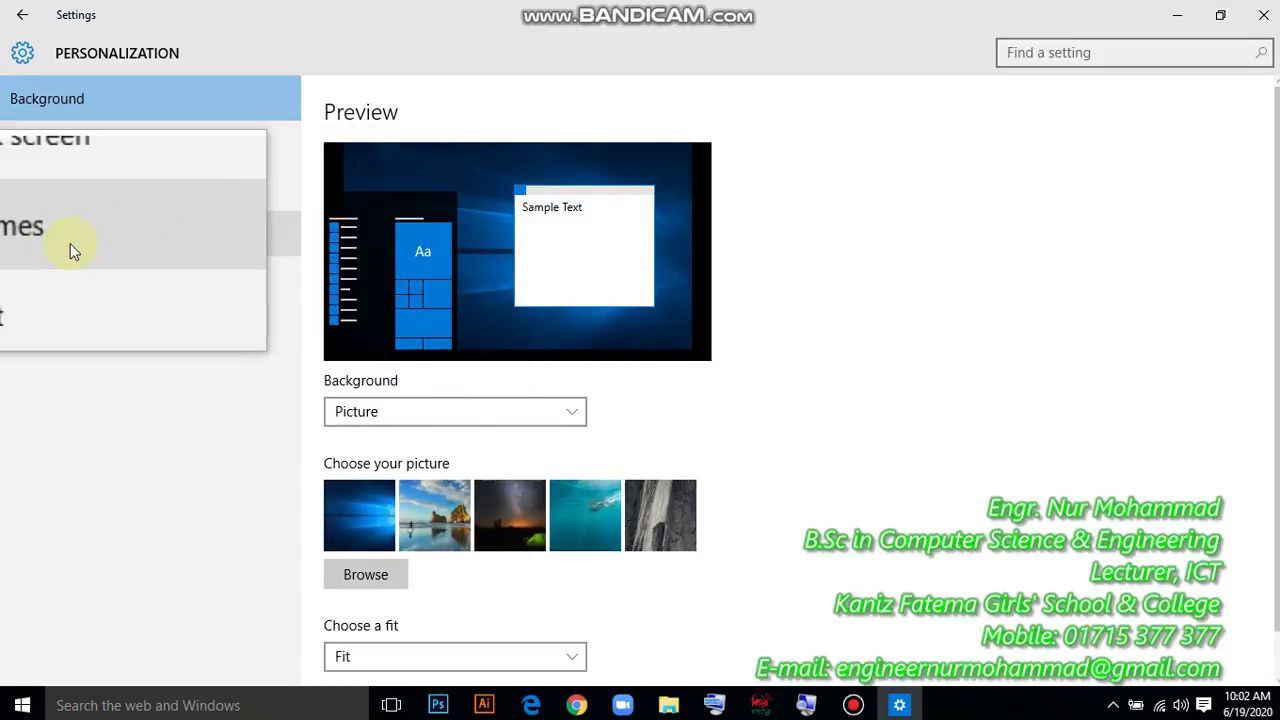
left_click(24, 243)
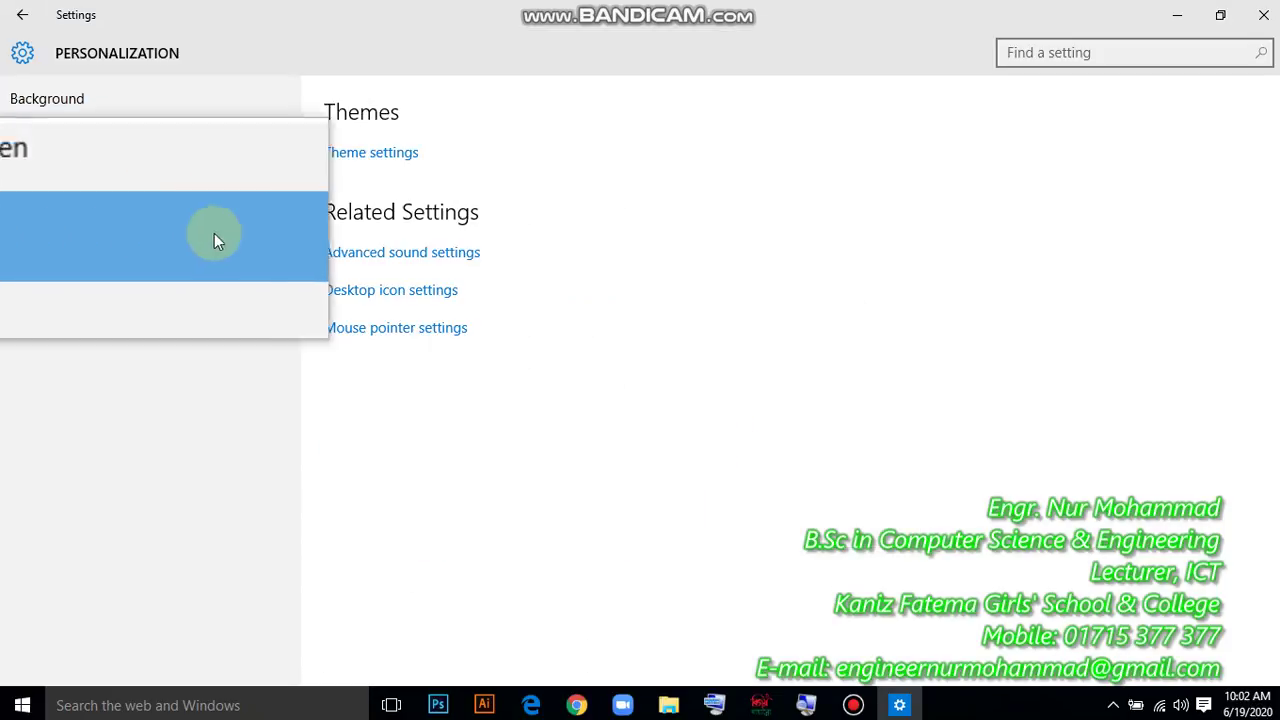
left_click(397, 297)
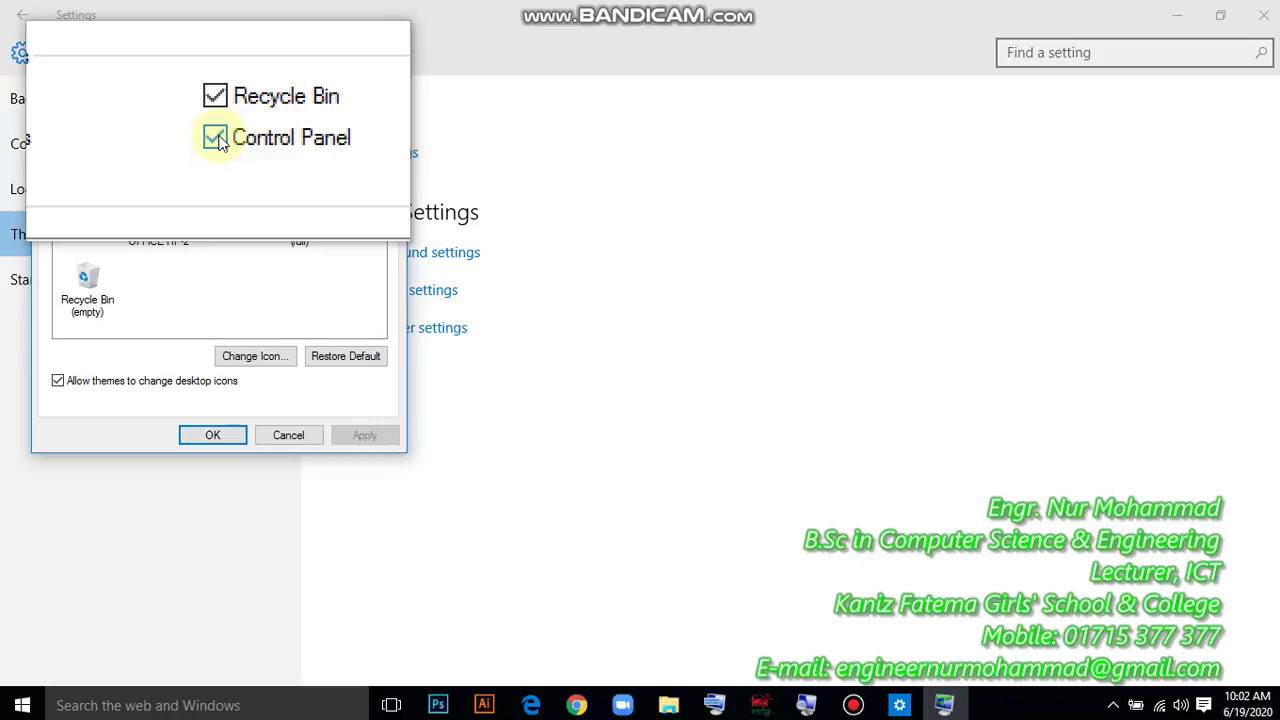
left_click(212, 435)
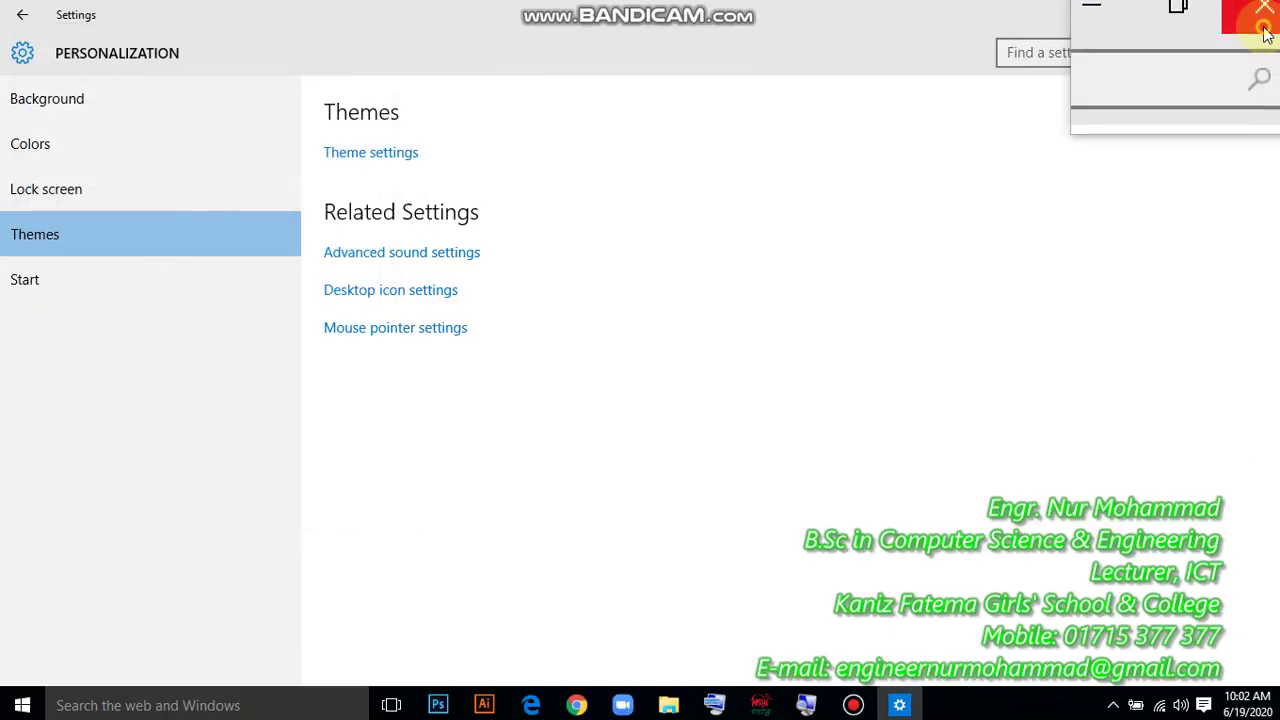
left_click(1264, 15)
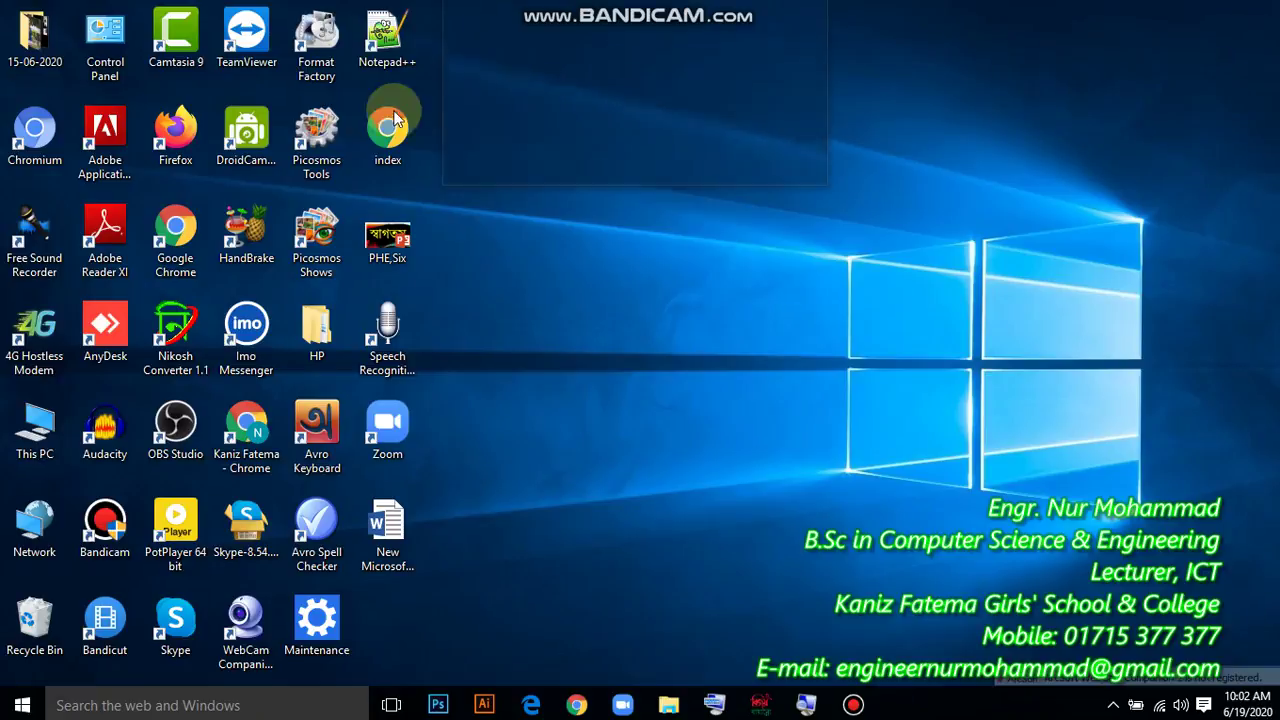
Open the Control Panel's list of installed programs and start the uninstaller of ArcSoft WebCam Companion 2.
double_click(116, 40)
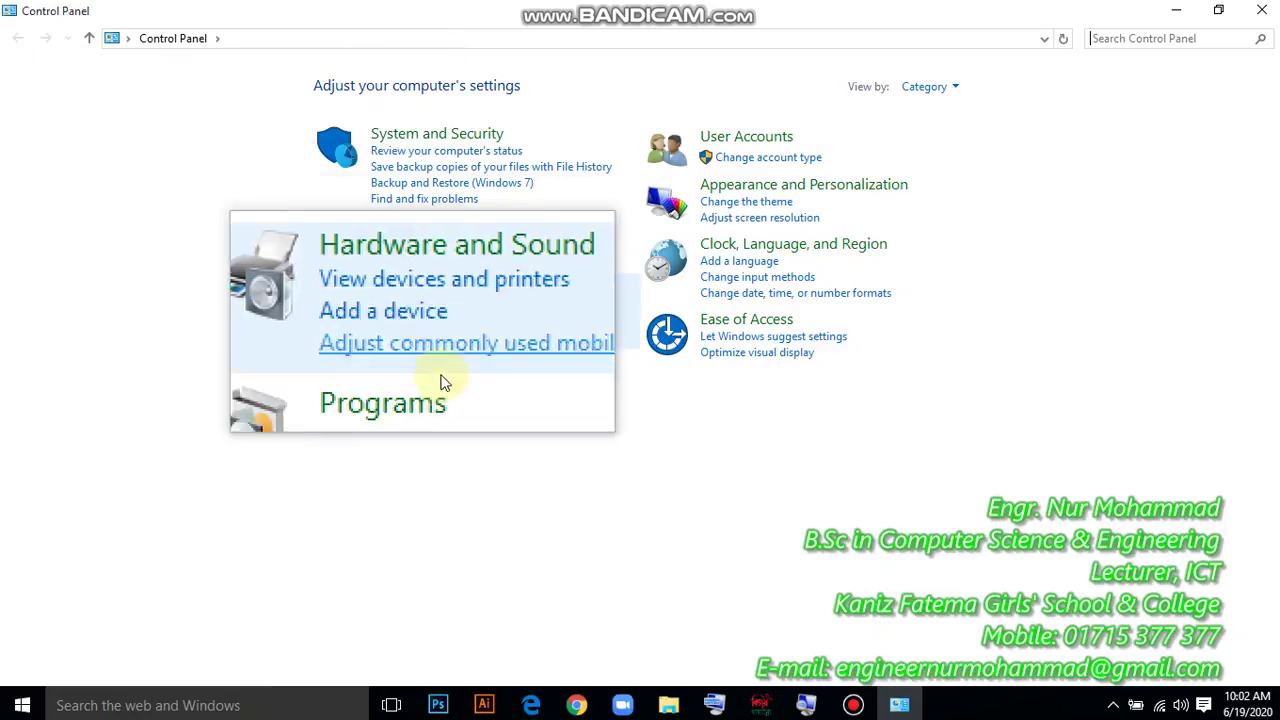
left_click(447, 390)
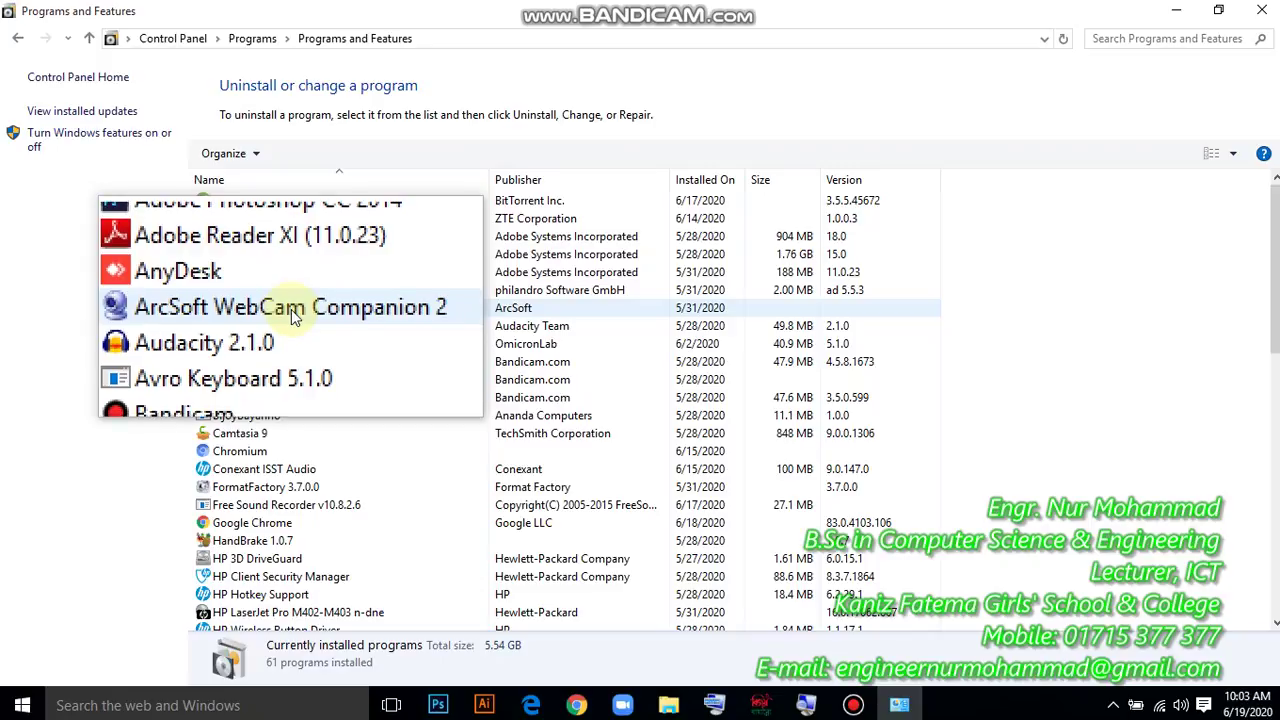
left_click(291, 309)
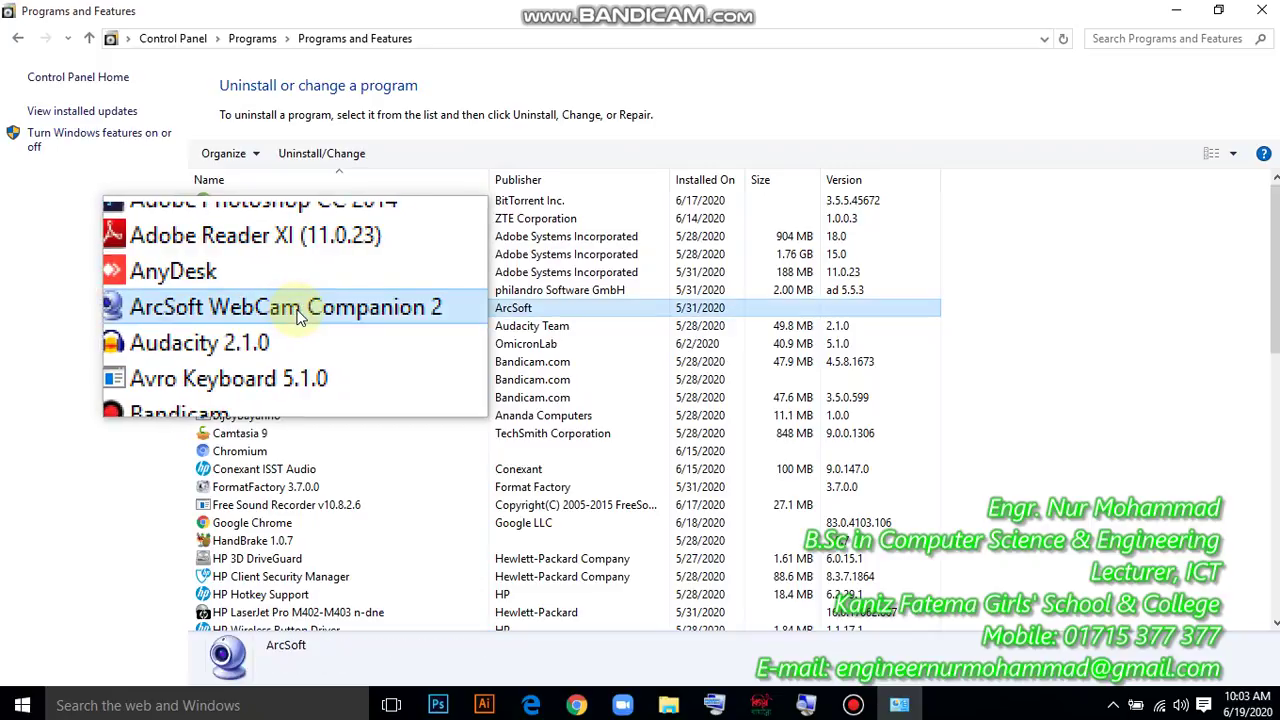
left_click(316, 162)
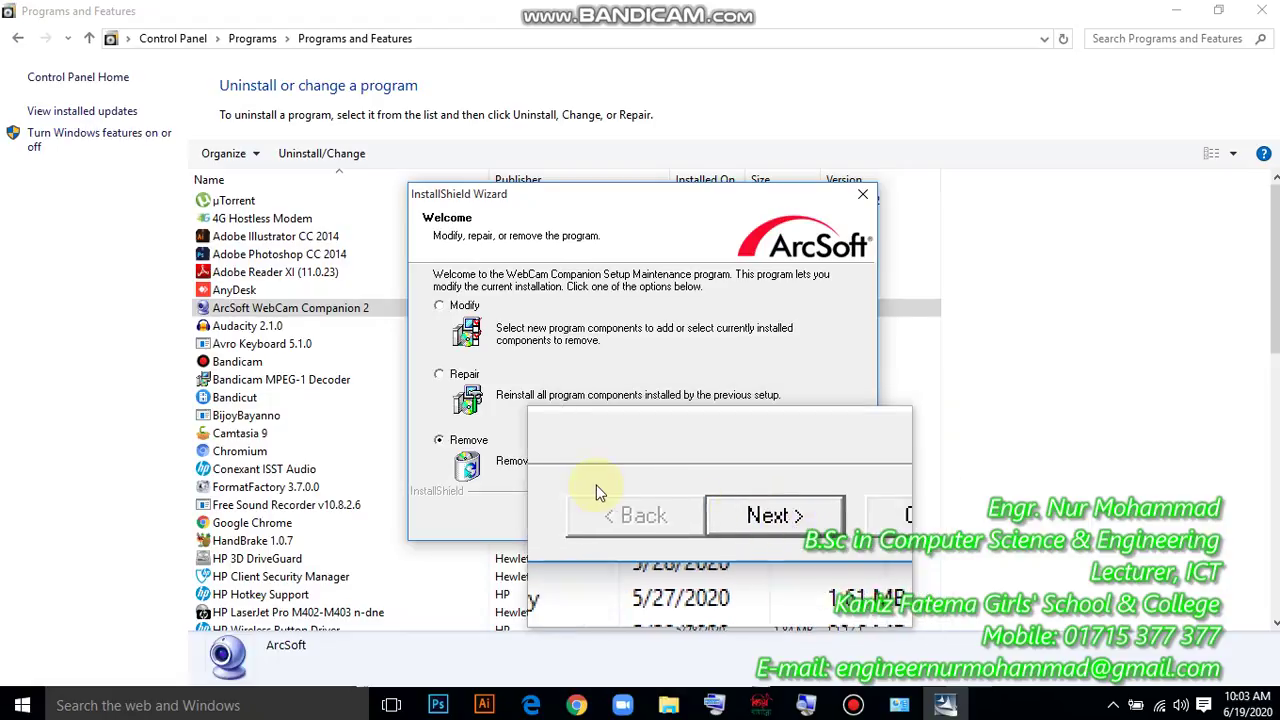
Remove WebCam Companion with the Remove option, allow deletion of the shared files without further prompts, and close the finished wizard and program list.
left_click(752, 522)
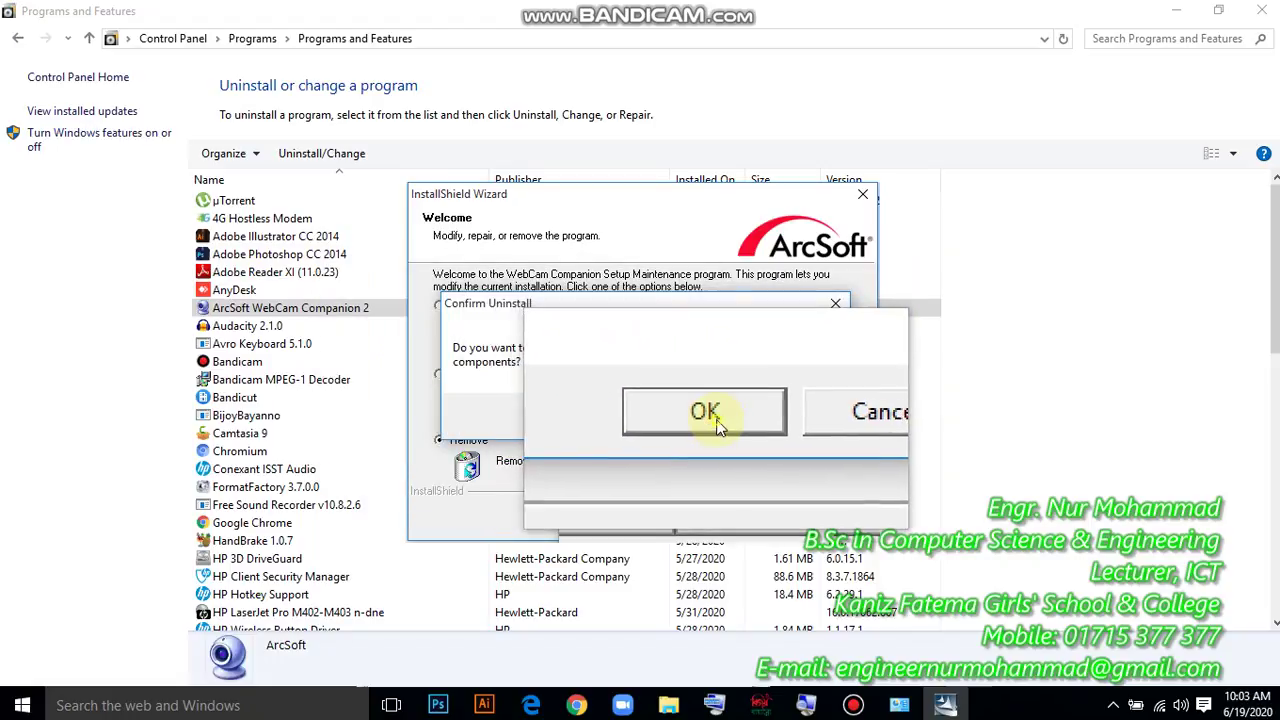
left_click(705, 413)
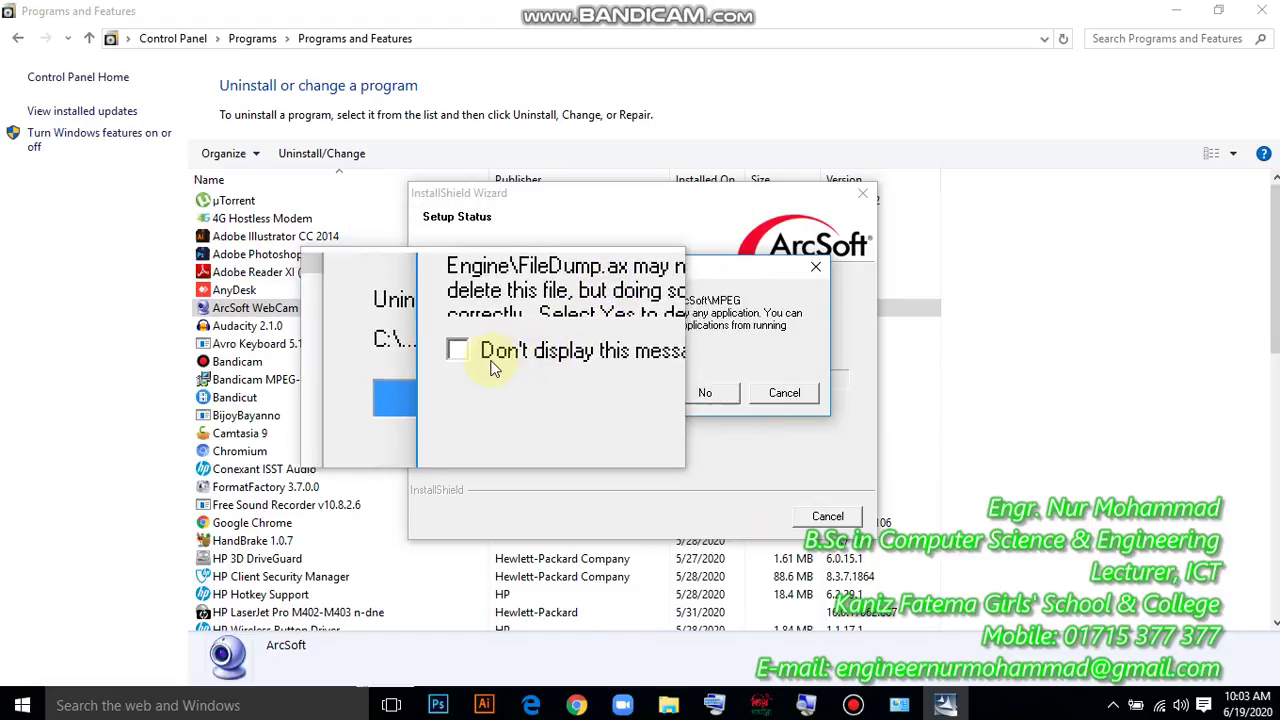
left_click(492, 366)
left_click(640, 393)
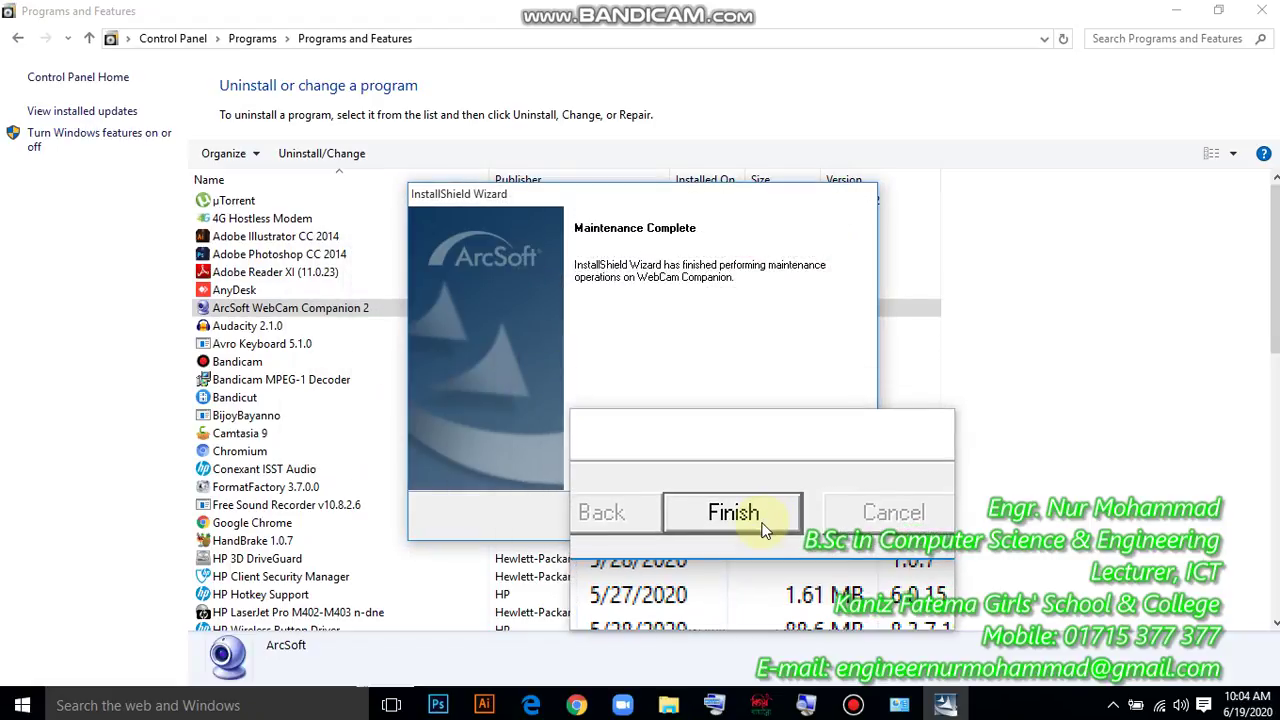
left_click(764, 530)
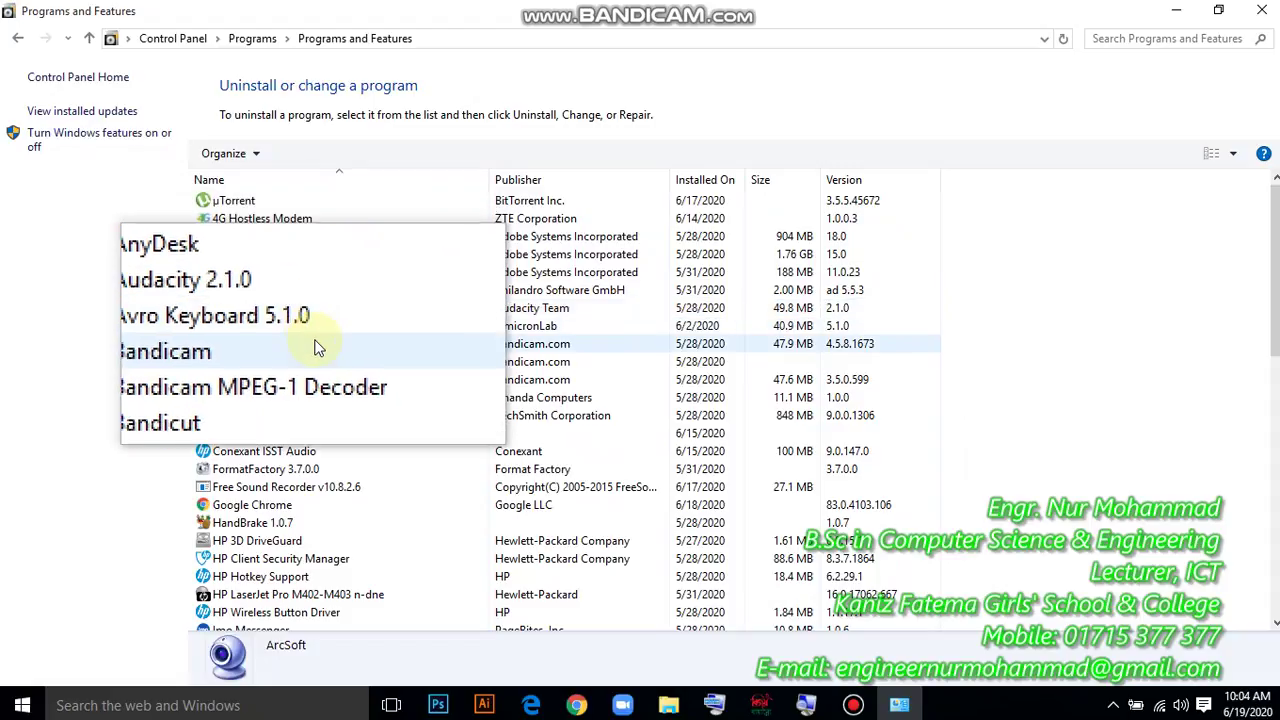
left_click(1260, 22)
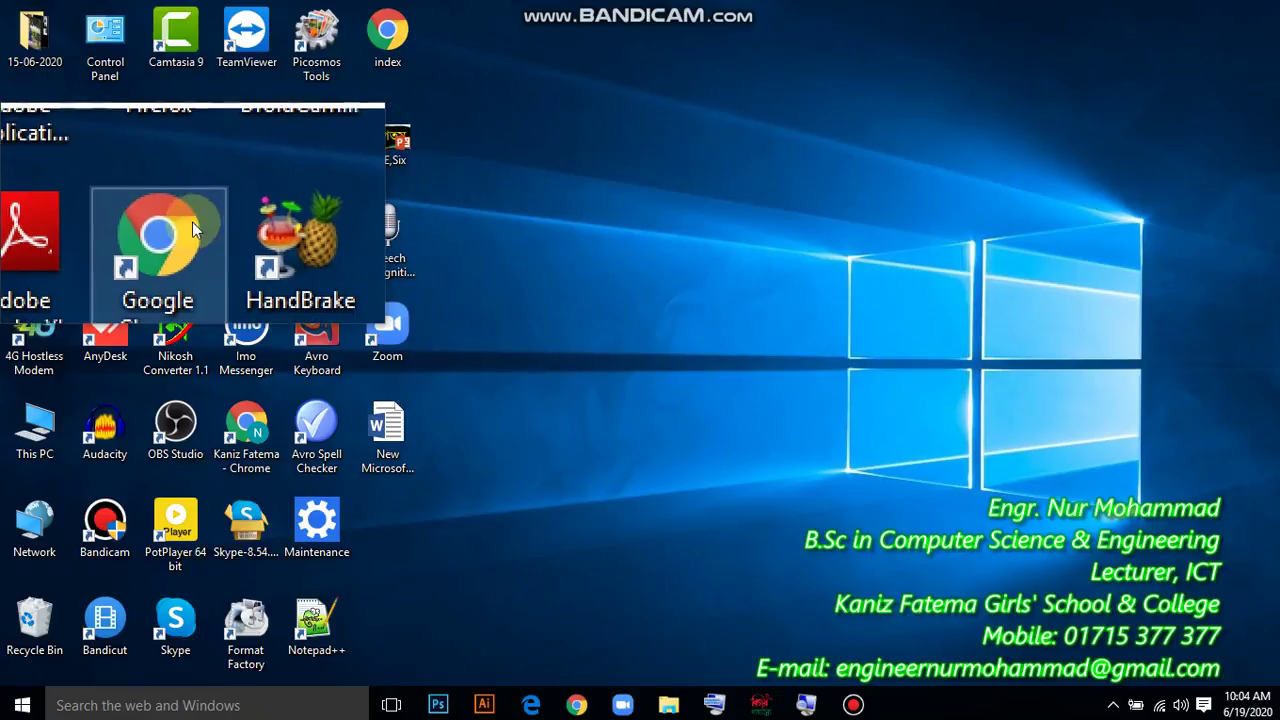
Open the Webcam folder inside the Part-1 folder of the documents backup on New Volume (E:).
double_click(36, 428)
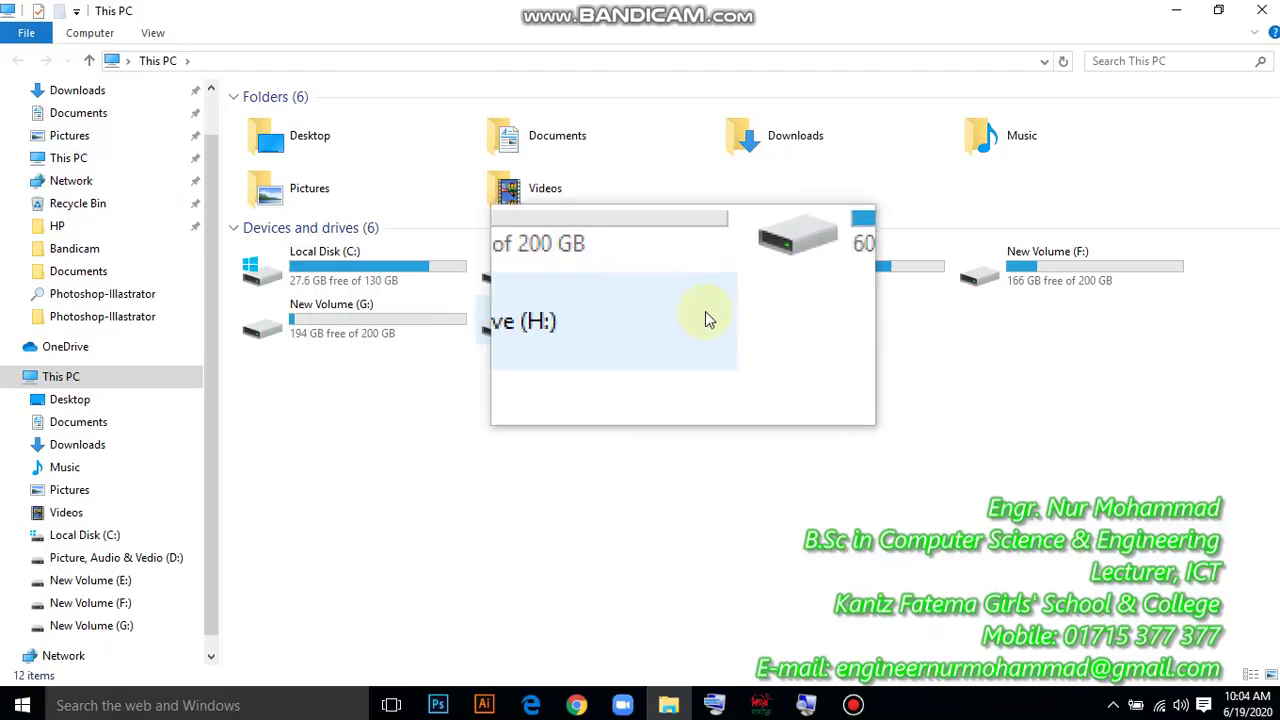
double_click(844, 276)
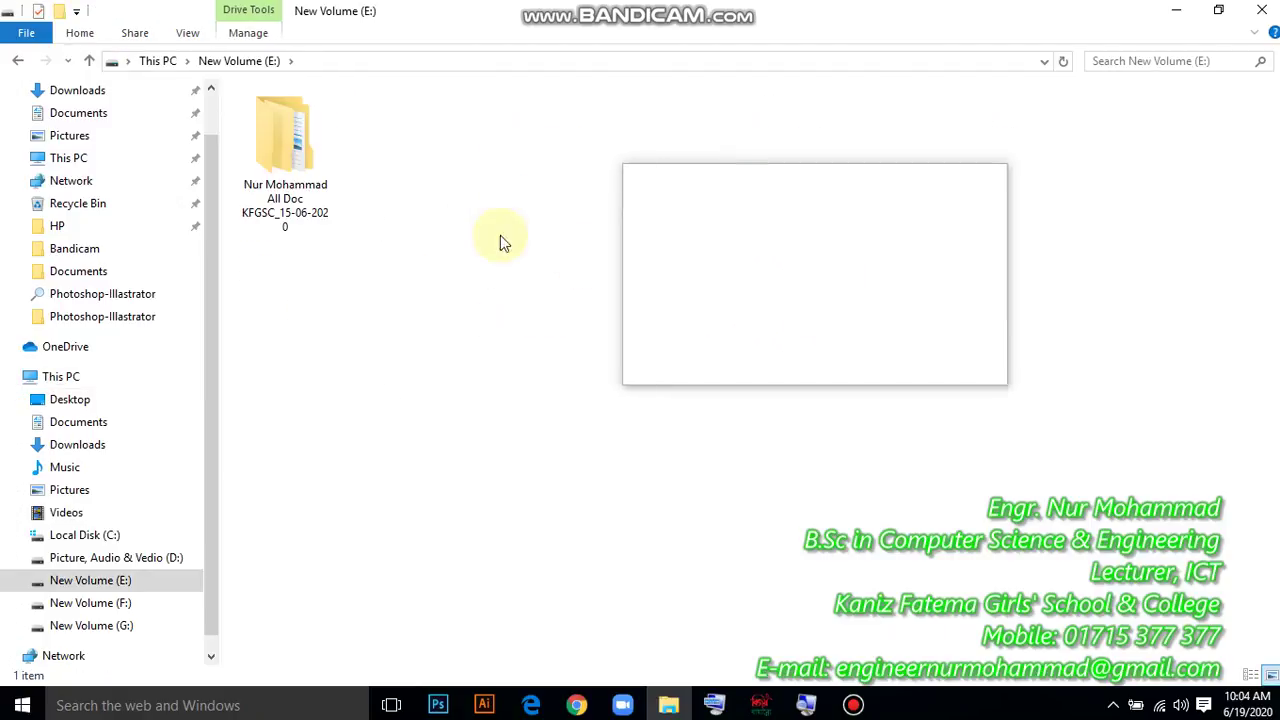
double_click(310, 175)
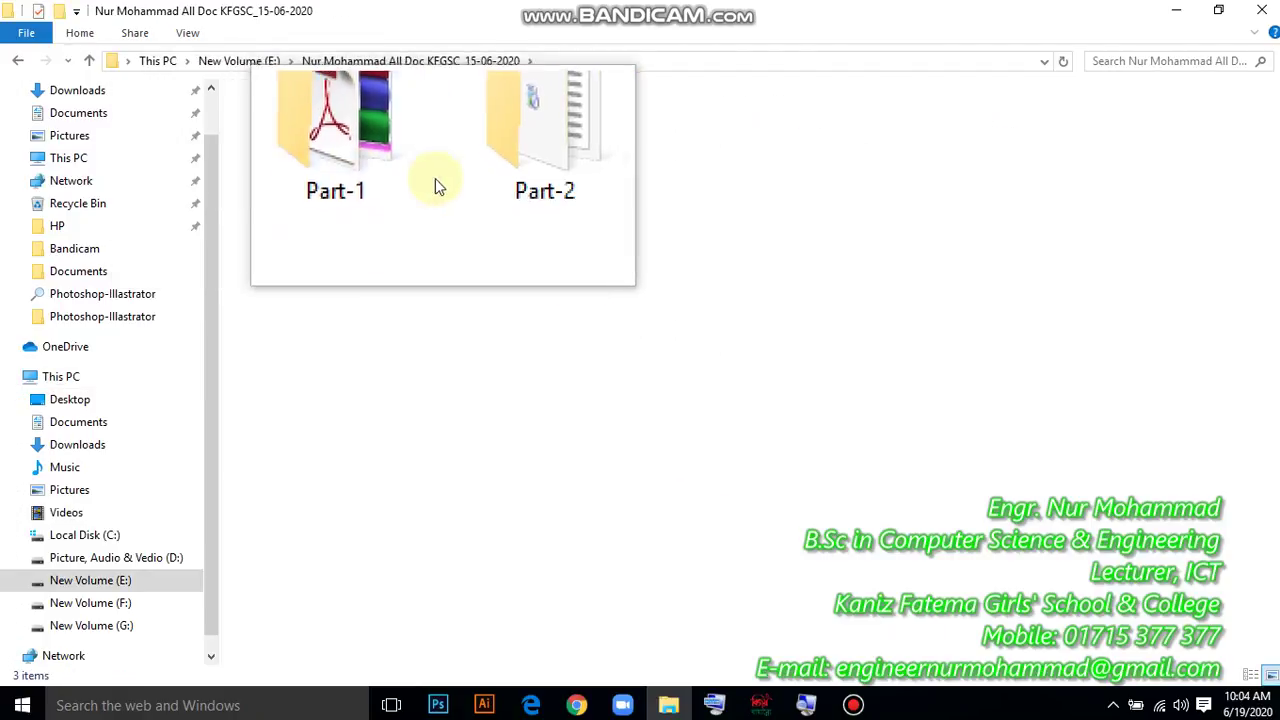
double_click(378, 172)
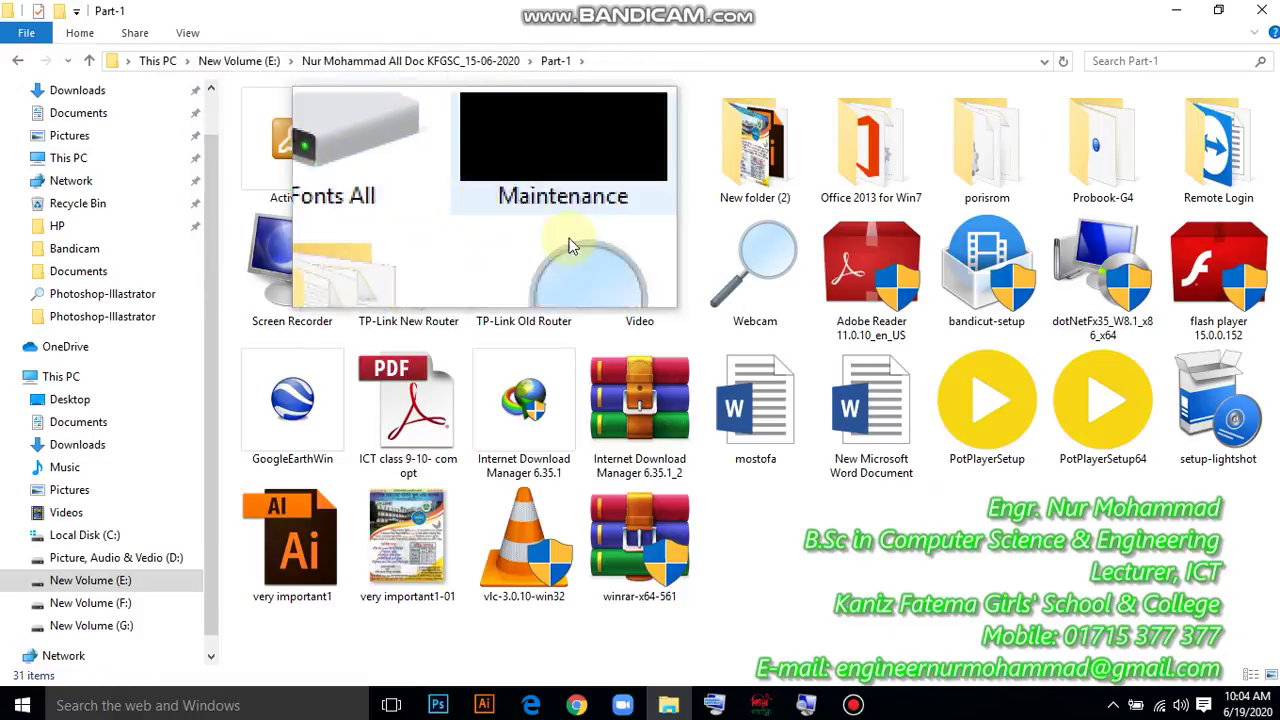
double_click(752, 295)
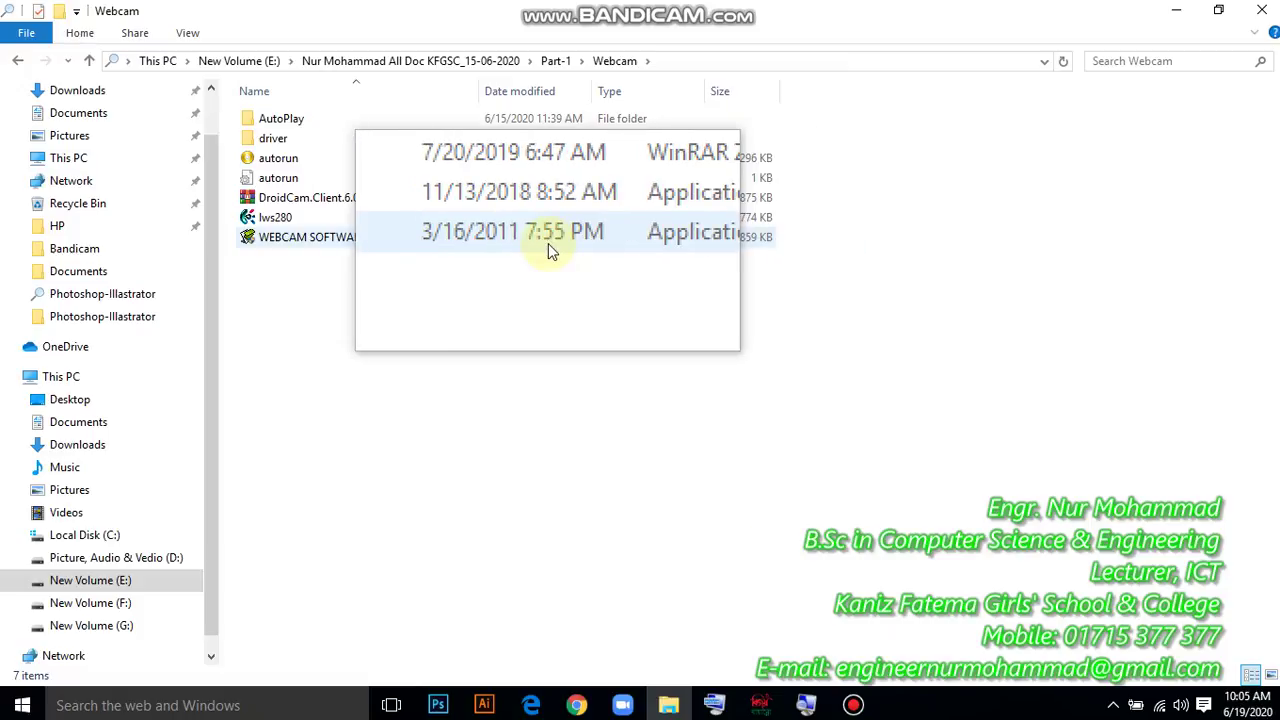
Run the WEBCAM SOFTWARE installer, accept its terms and proceed to the ArcSoft WebCam Companion 2 setup wizard.
left_click(318, 237)
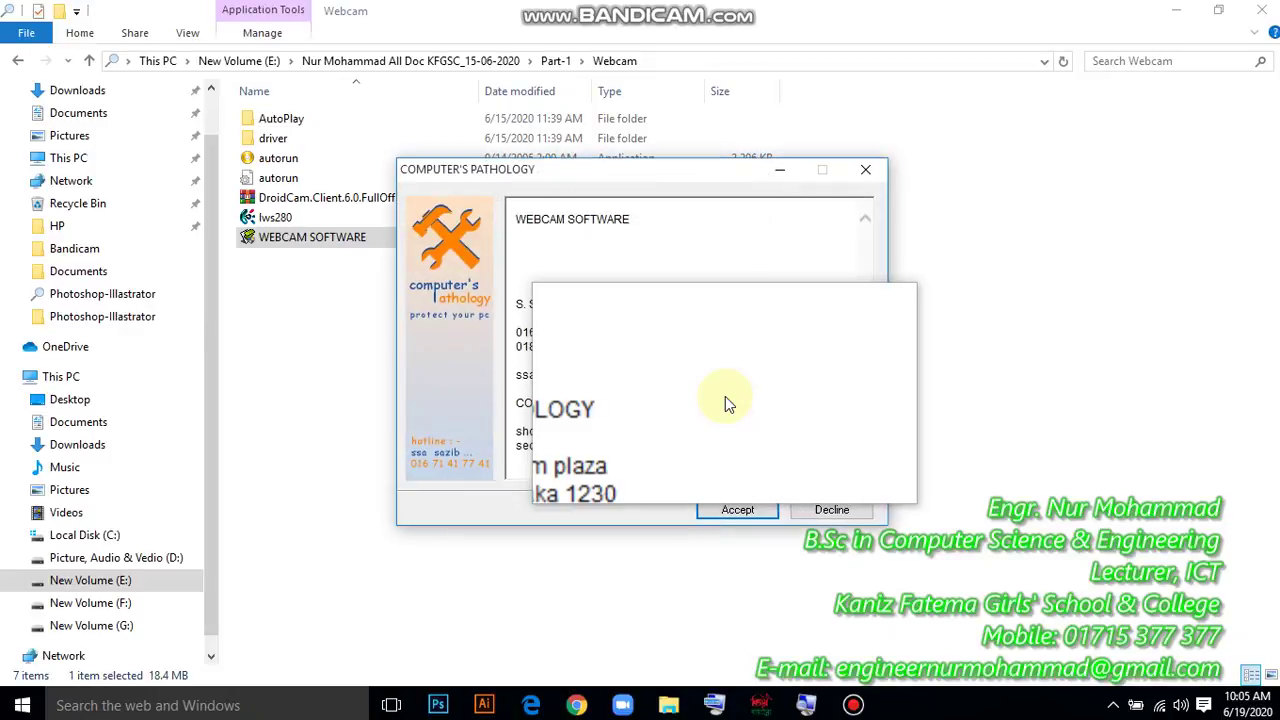
left_click(750, 511)
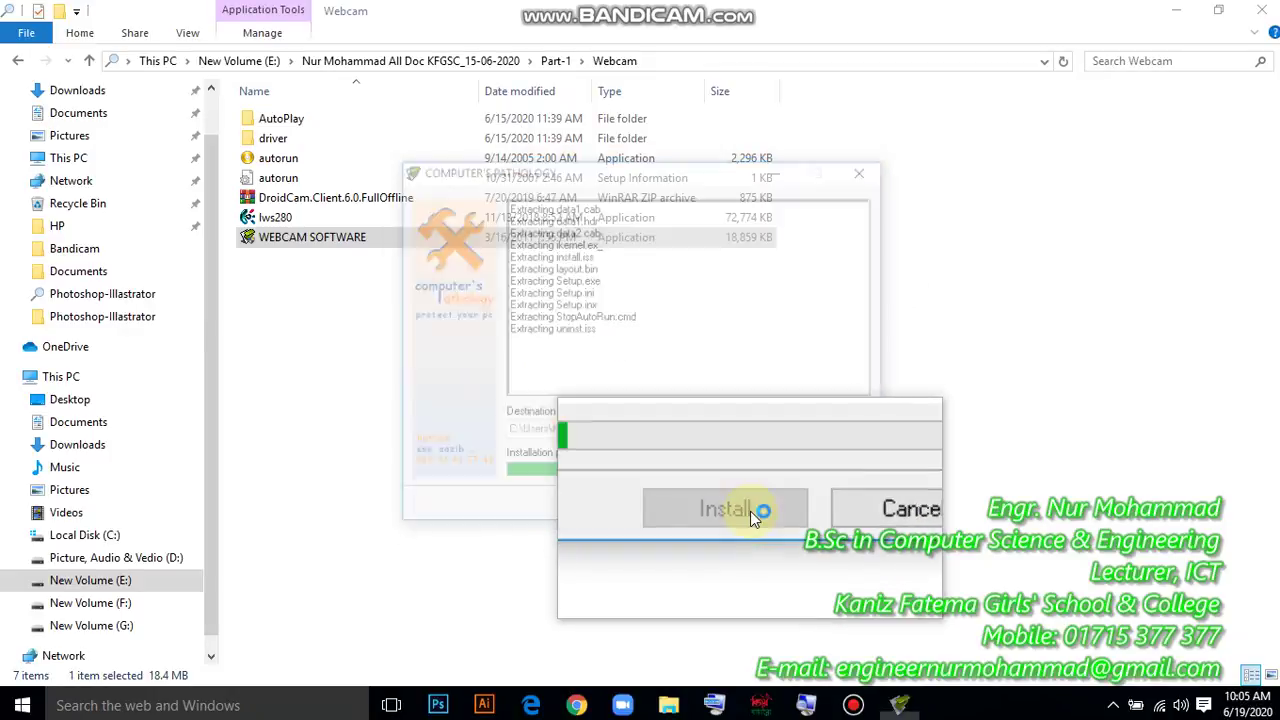
left_click(651, 399)
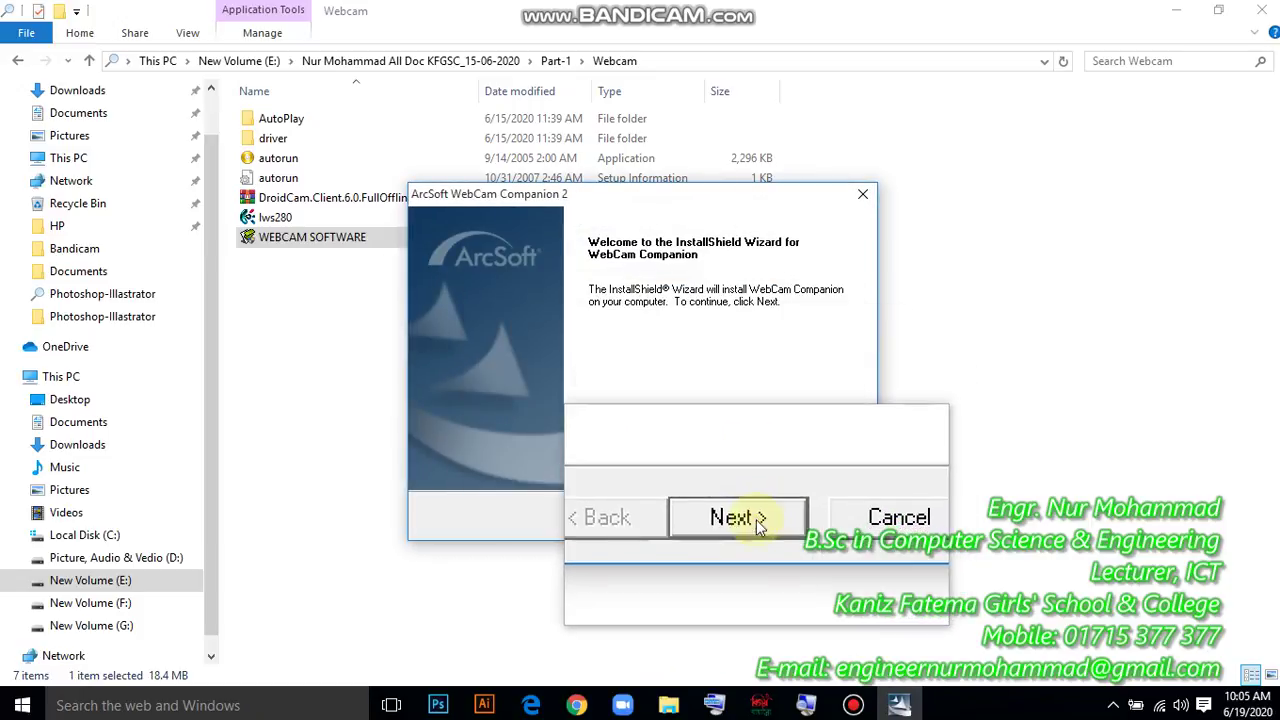
Install ArcSoft WebCam Companion 2 in the default destination folder and finish the setup wizard.
left_click(756, 520)
left_click(756, 520)
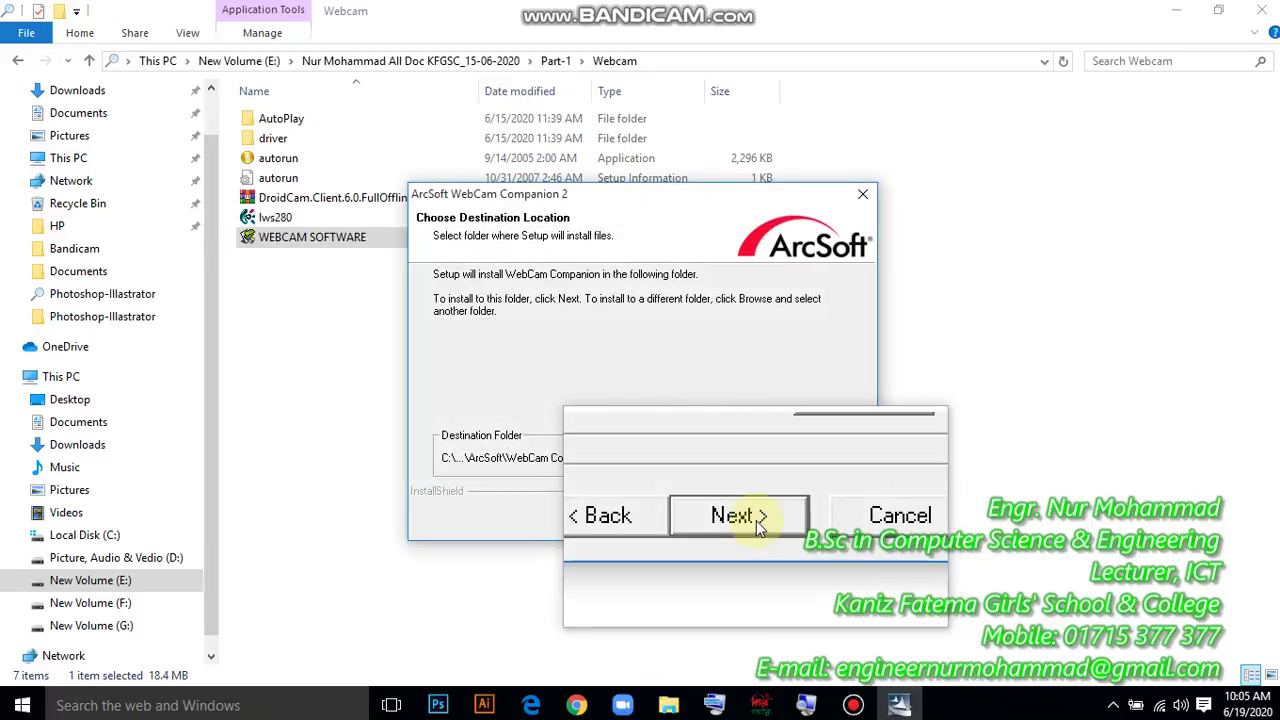
left_click(756, 520)
left_click(756, 520)
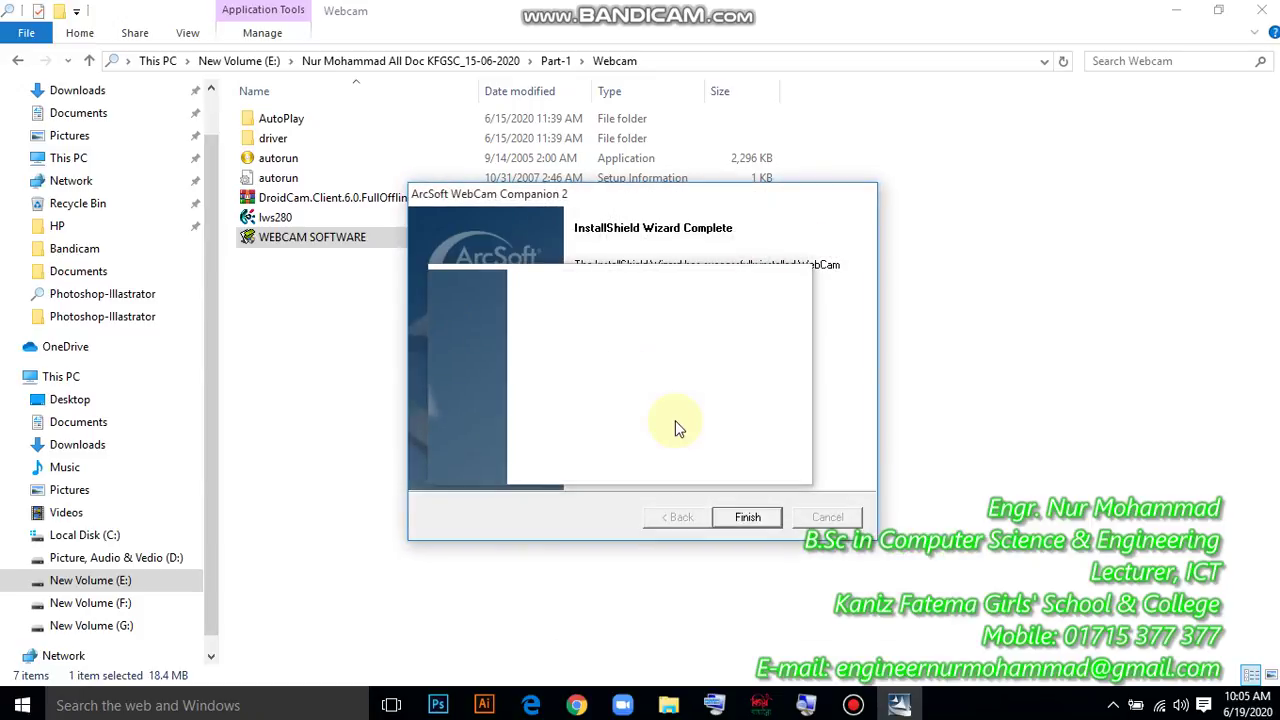
key("Return")
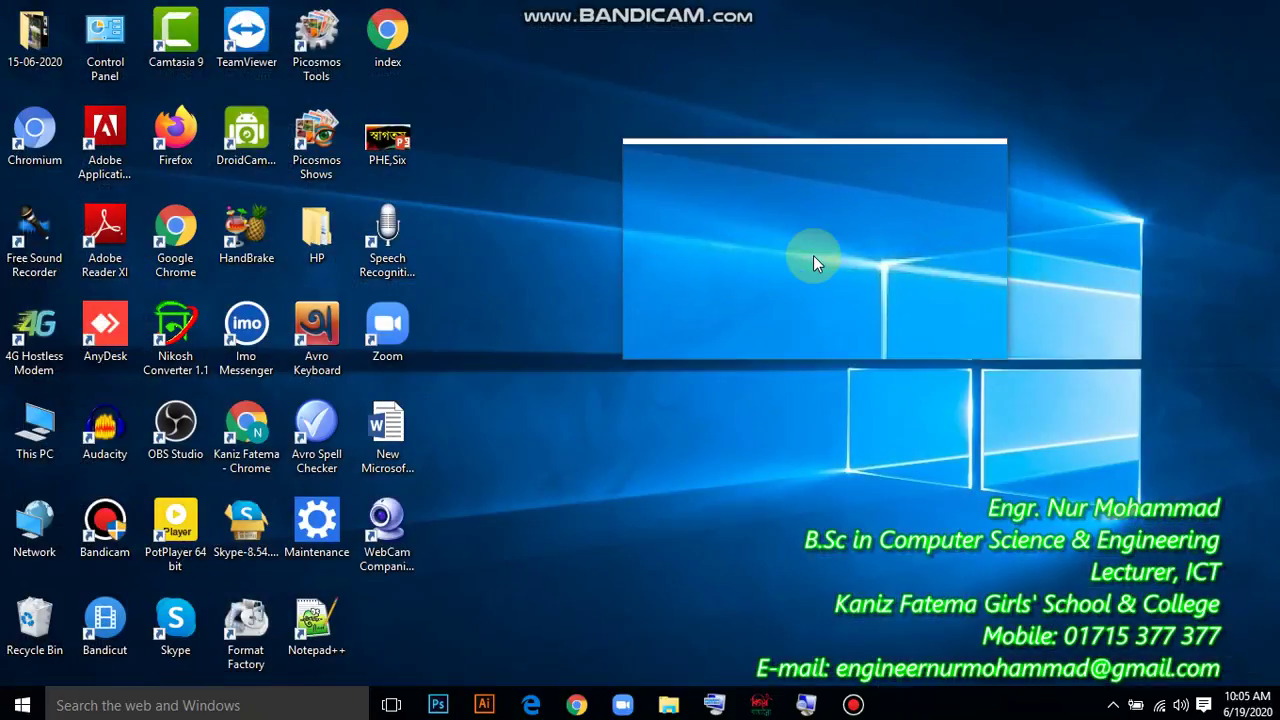
Launch WebCam Companion from the desktop, accept the default WebCam Media folder for saving media, and close the program.
left_click_drag(811, 256, 395, 555)
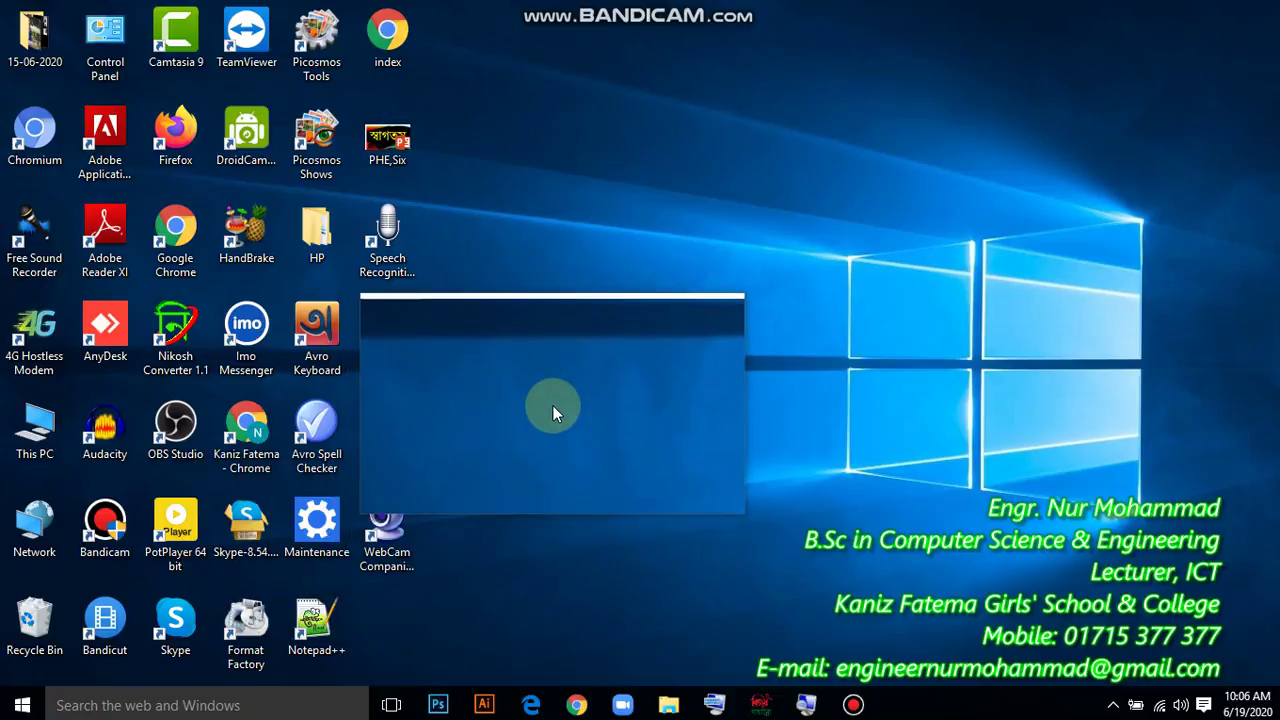
double_click(378, 538)
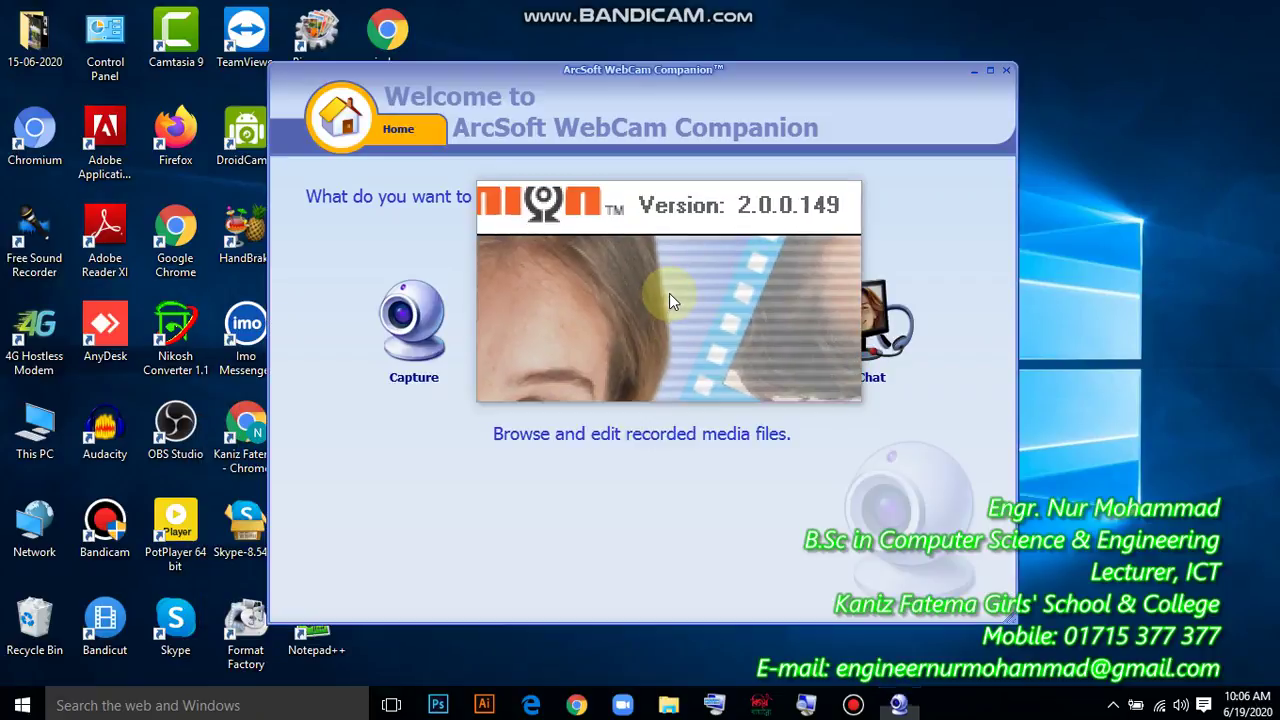
left_click(669, 294)
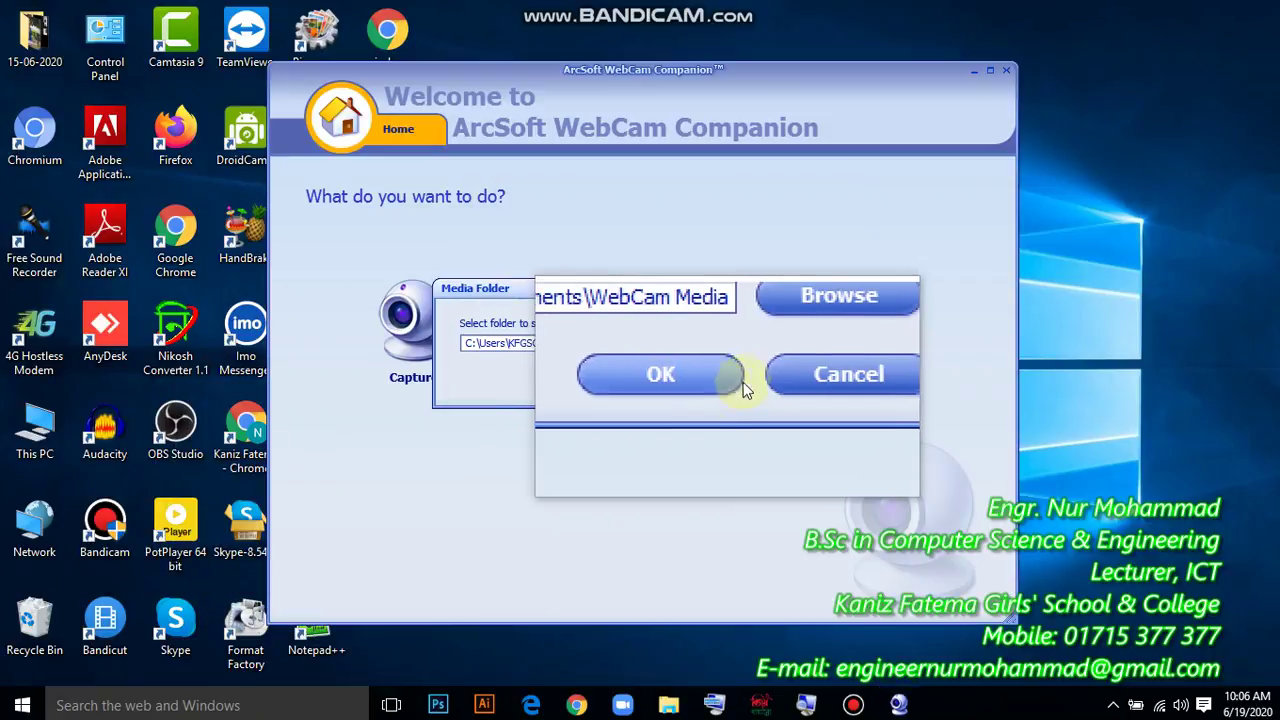
left_click(701, 387)
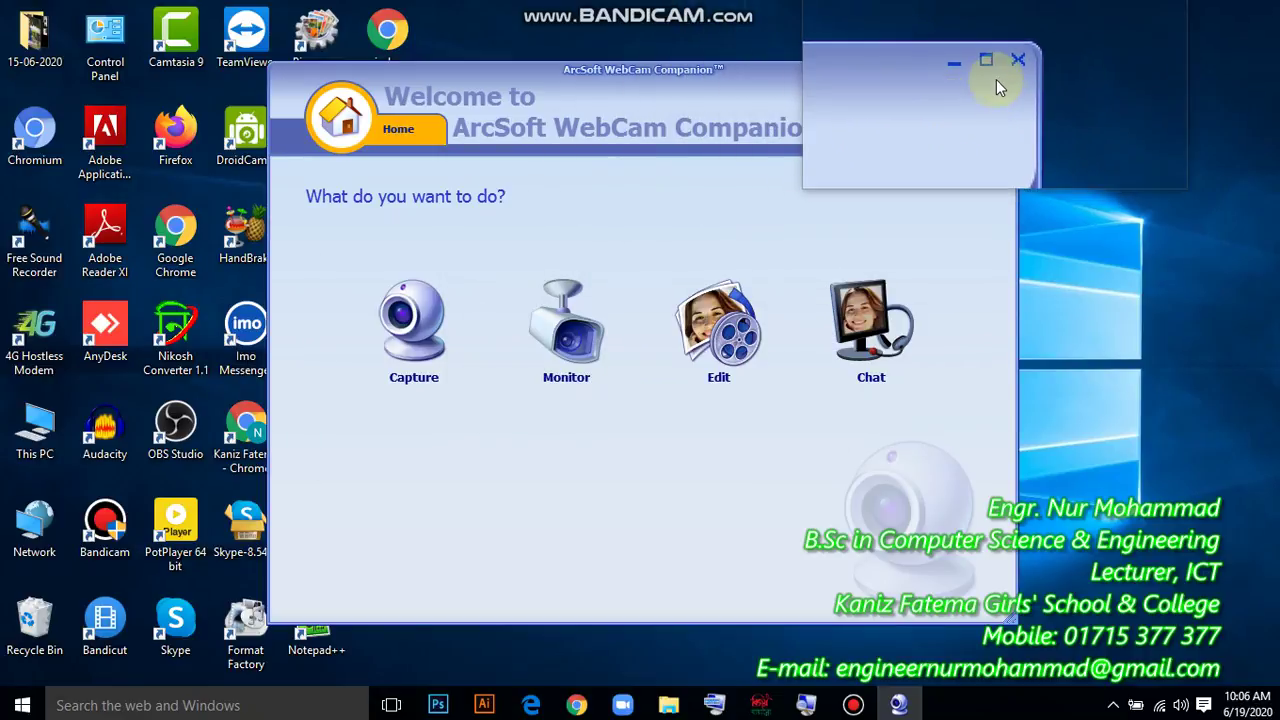
left_click(1008, 74)
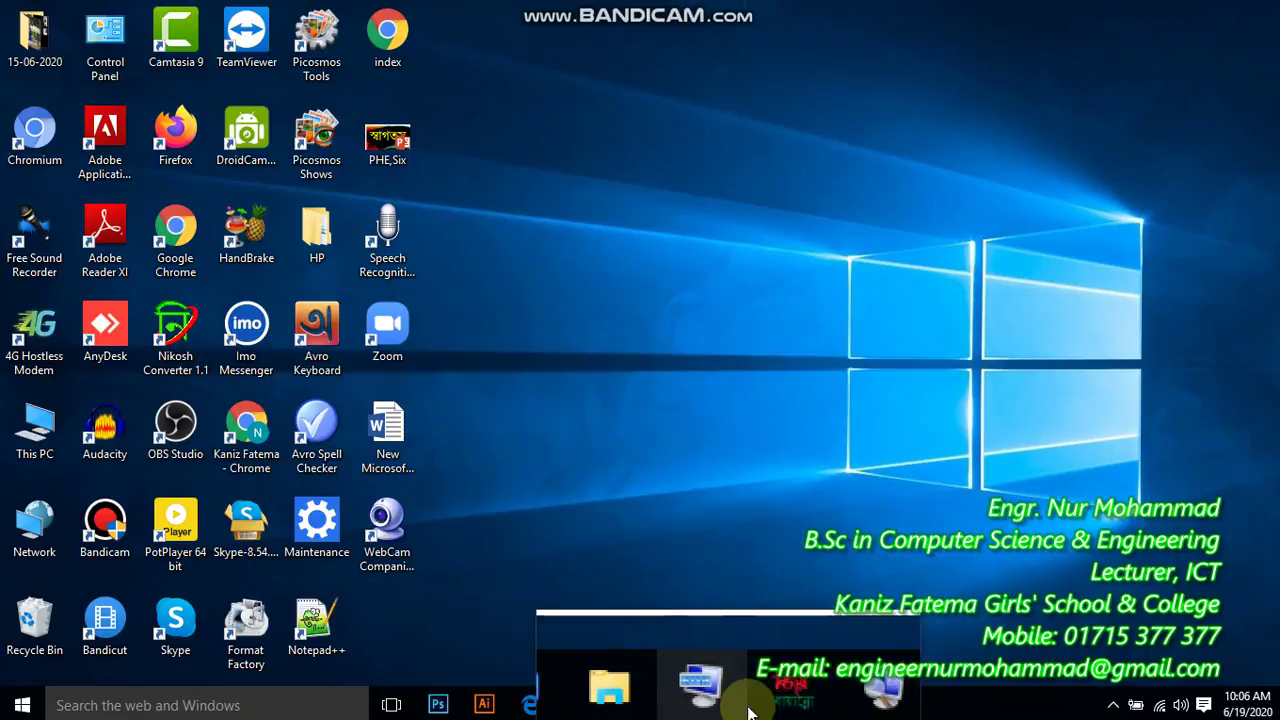